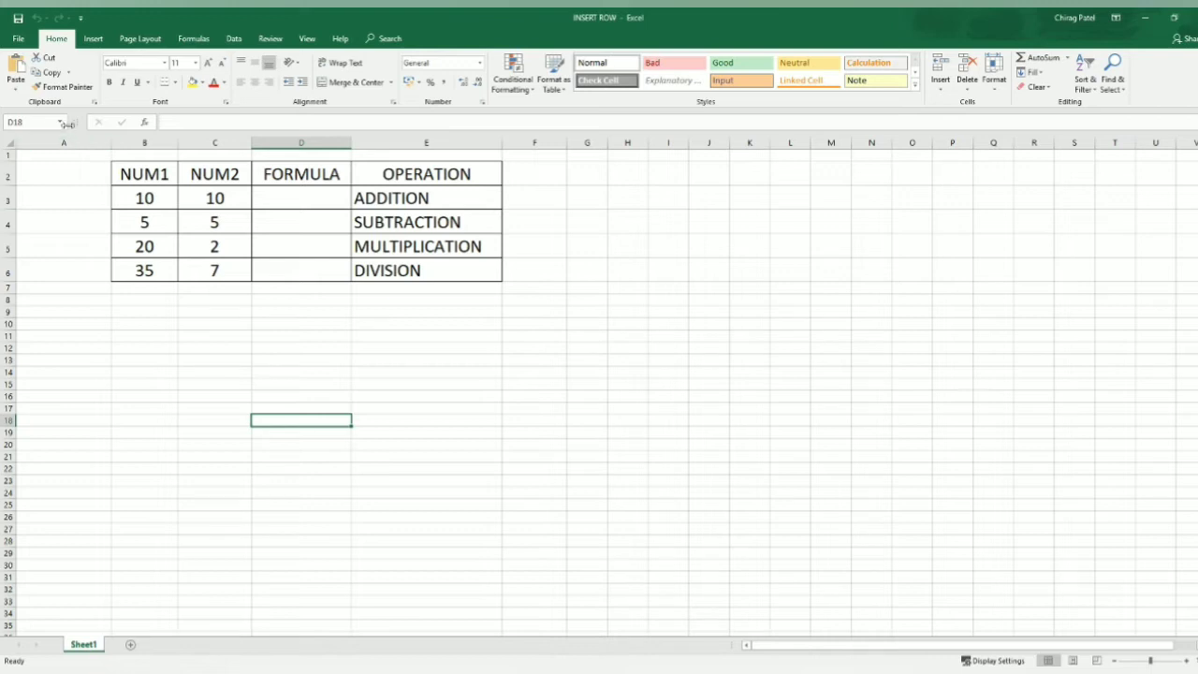
left_click(159, 140)
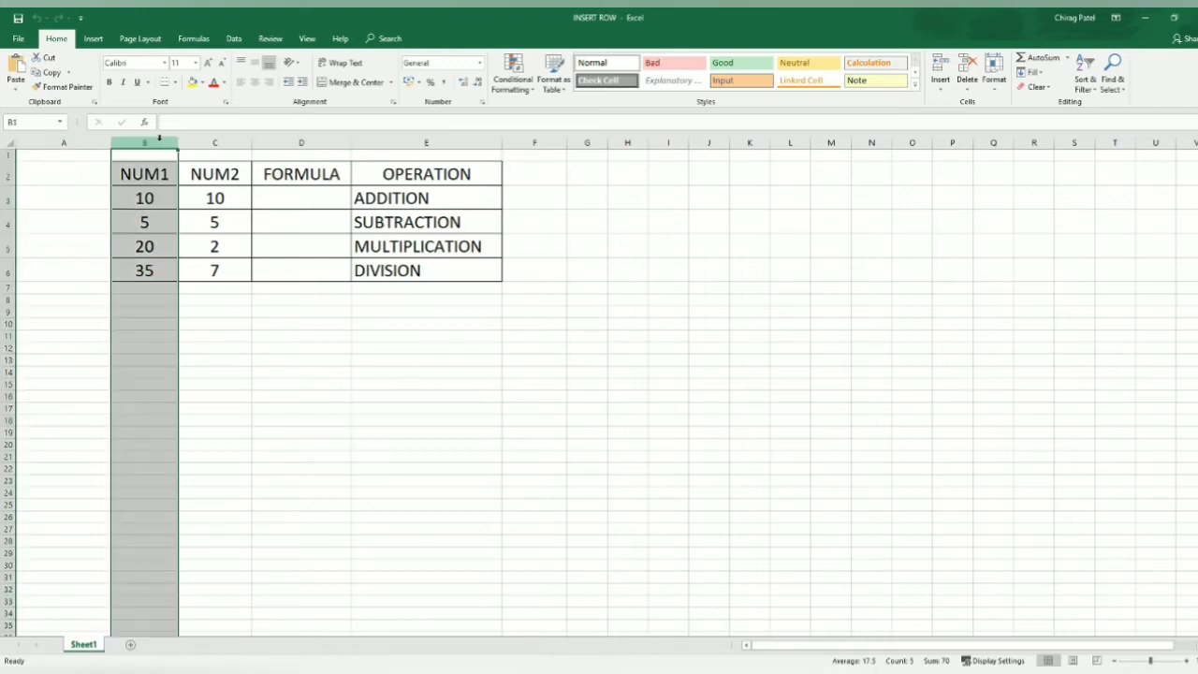
left_click(212, 140)
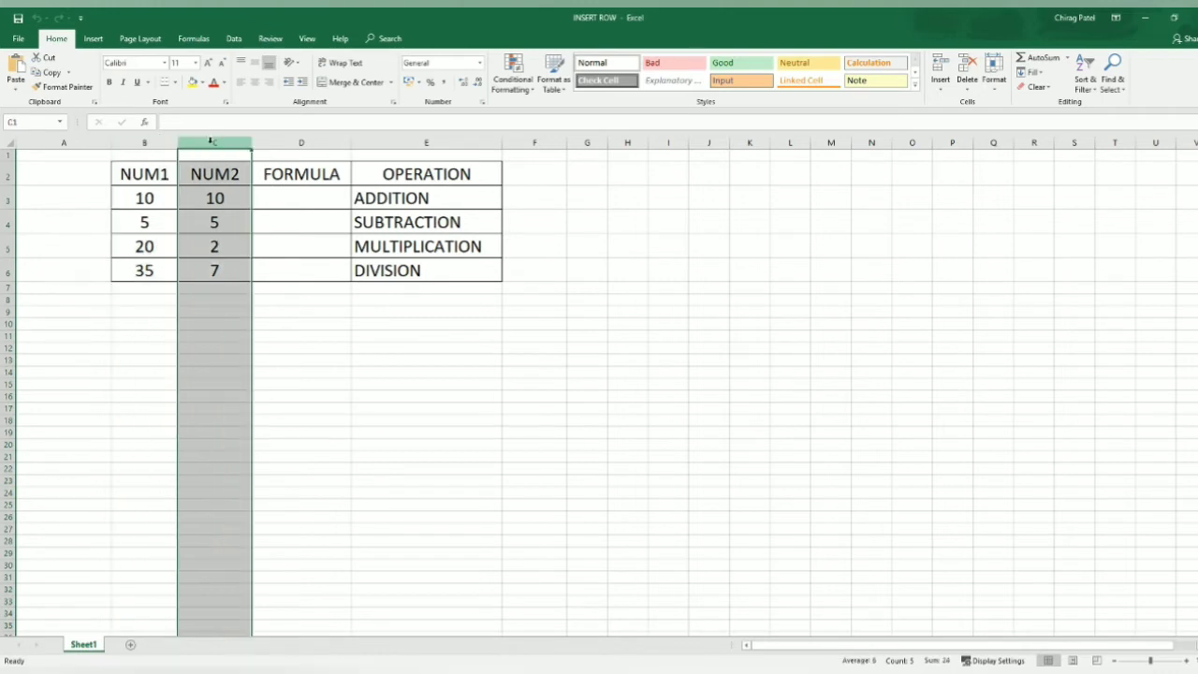
left_click(307, 141)
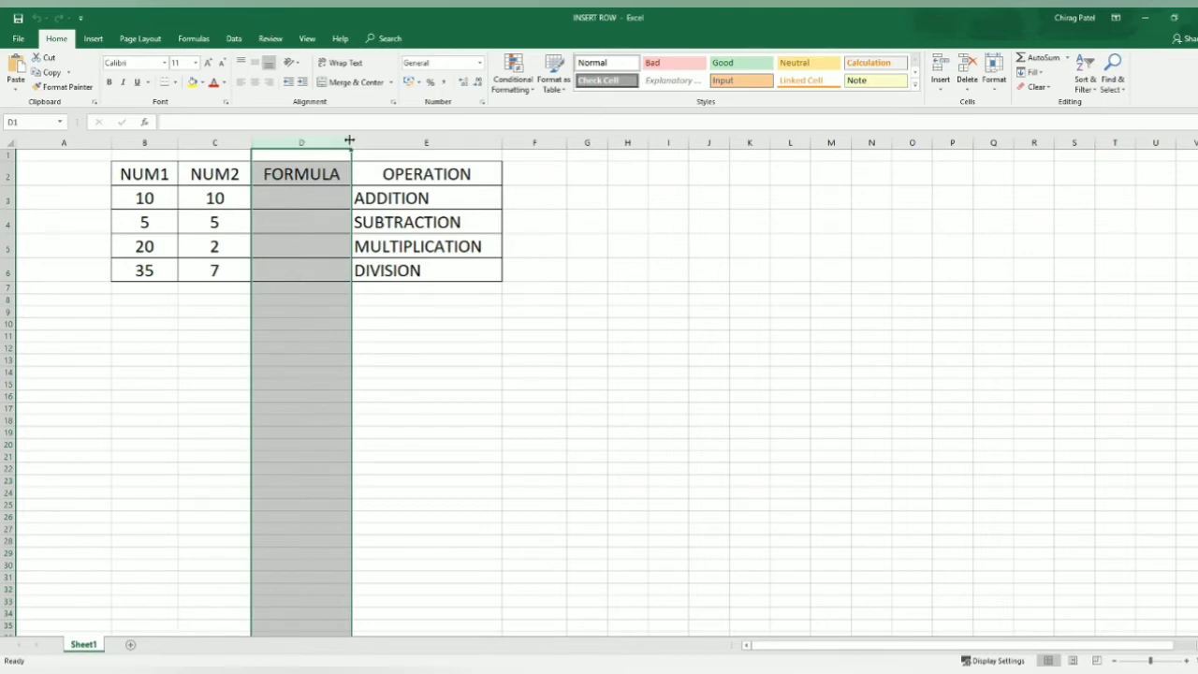
left_click(446, 143)
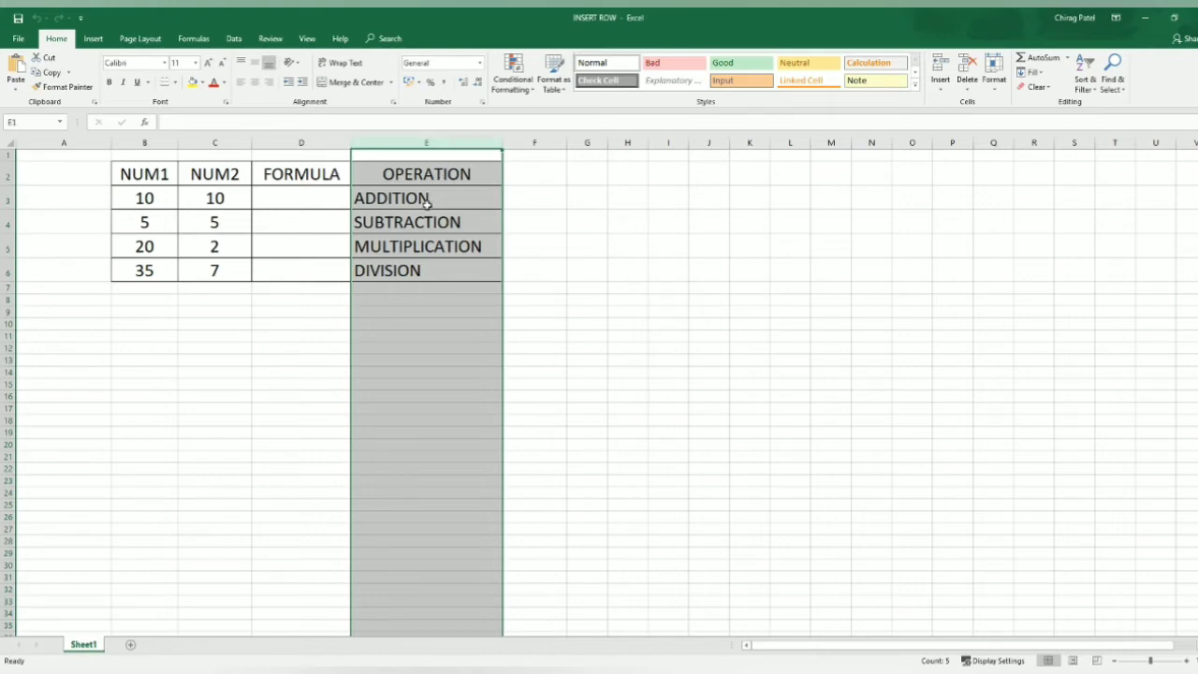
left_click(343, 334)
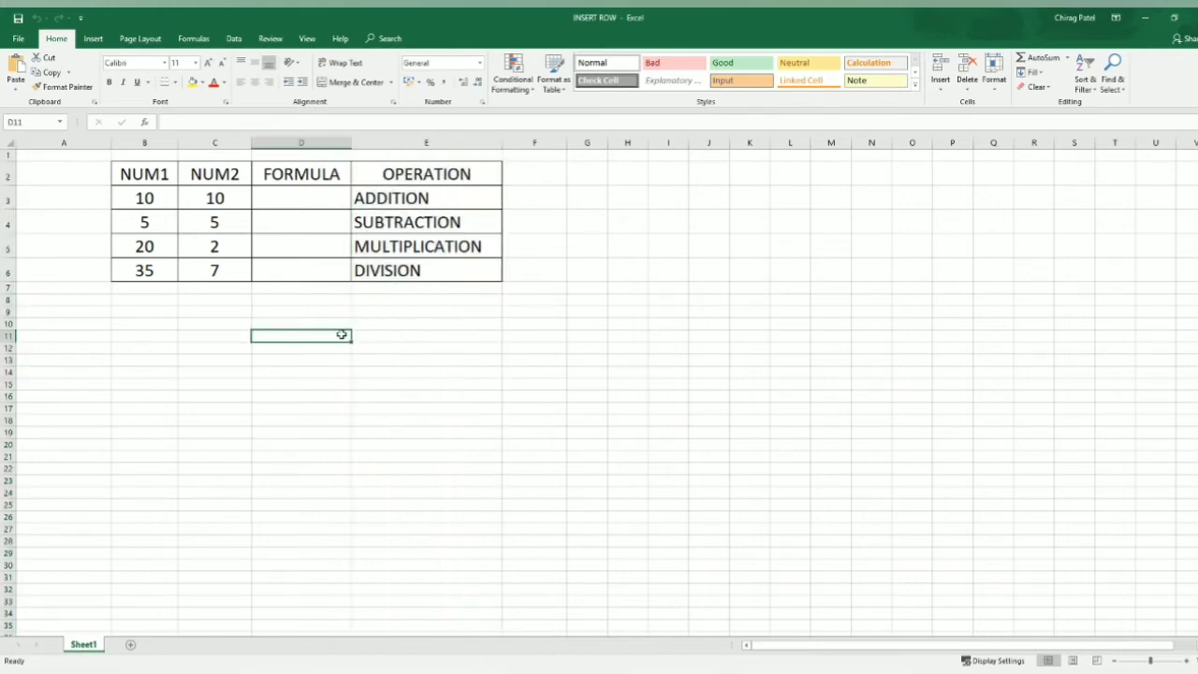
Enter the addition formula =b3+c3 in cell D3
left_click(309, 196)
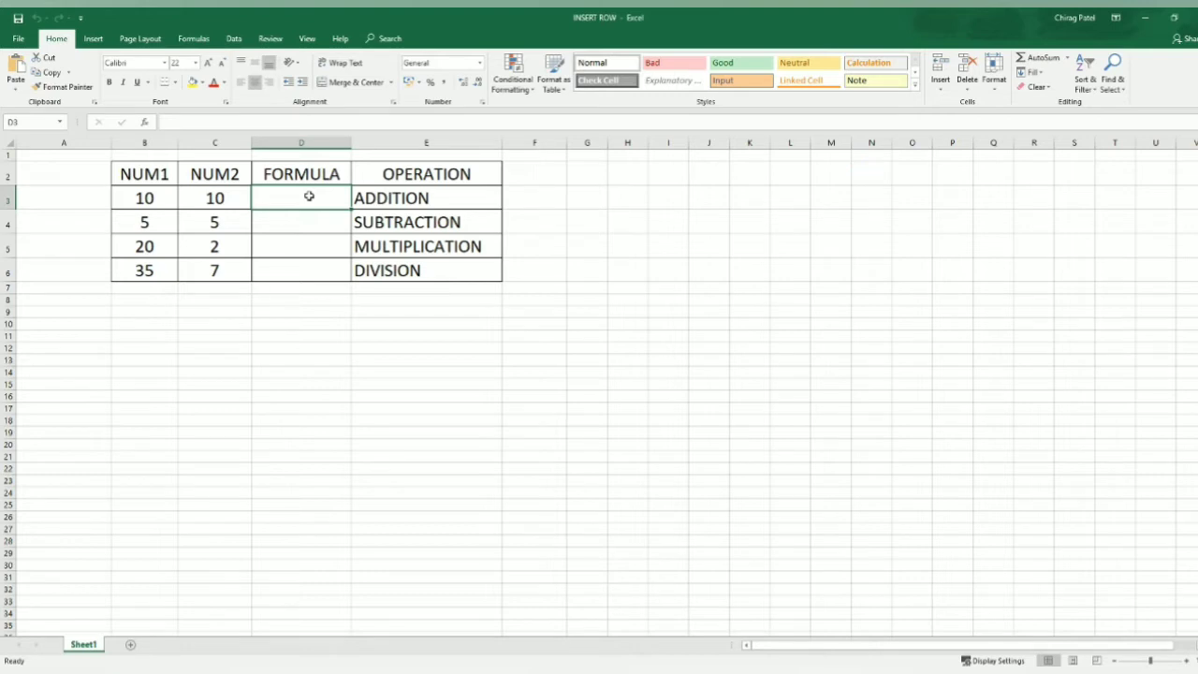
type("=")
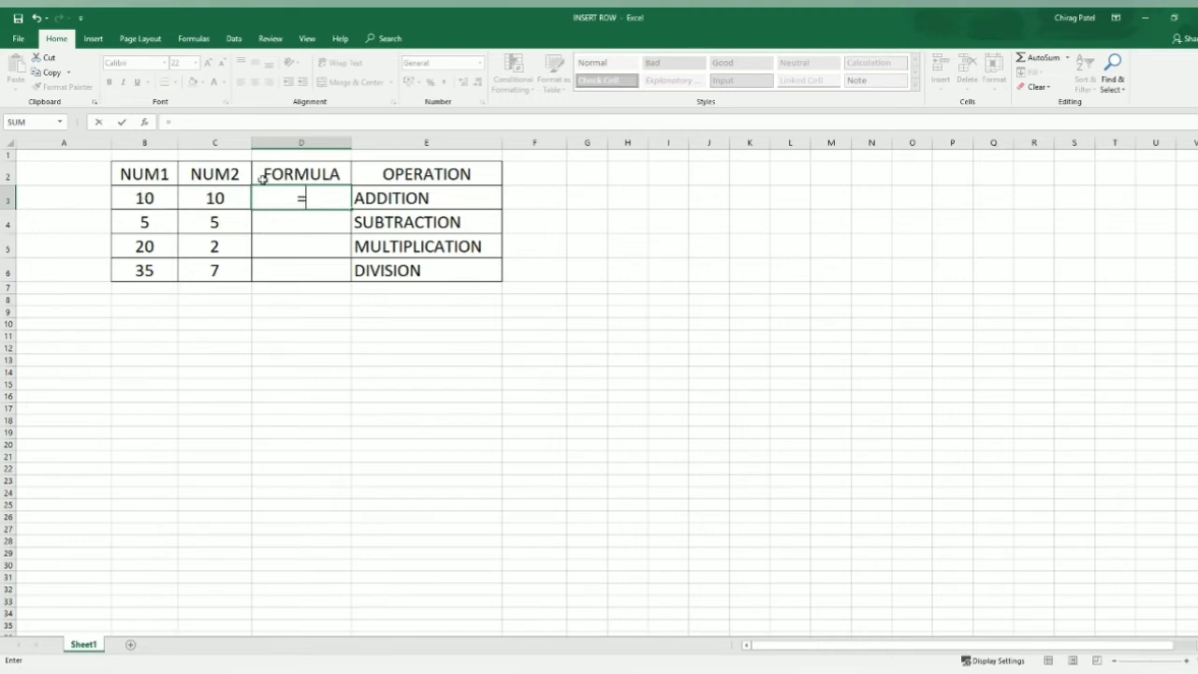
type("b3")
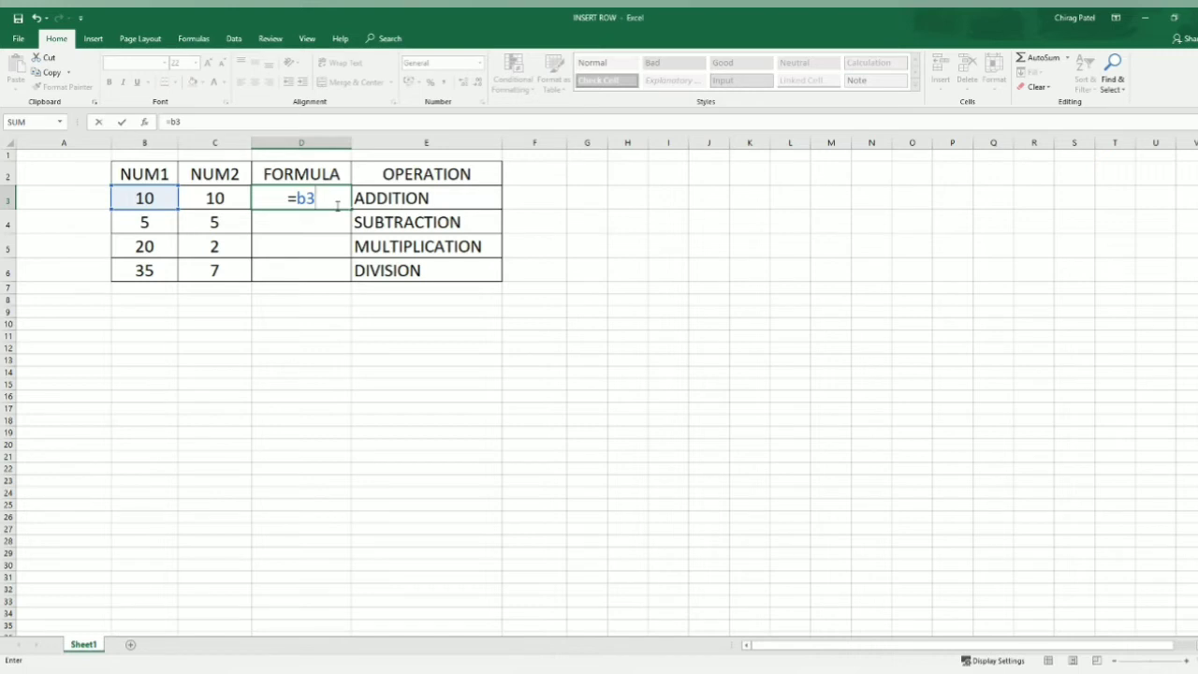
type("+c3")
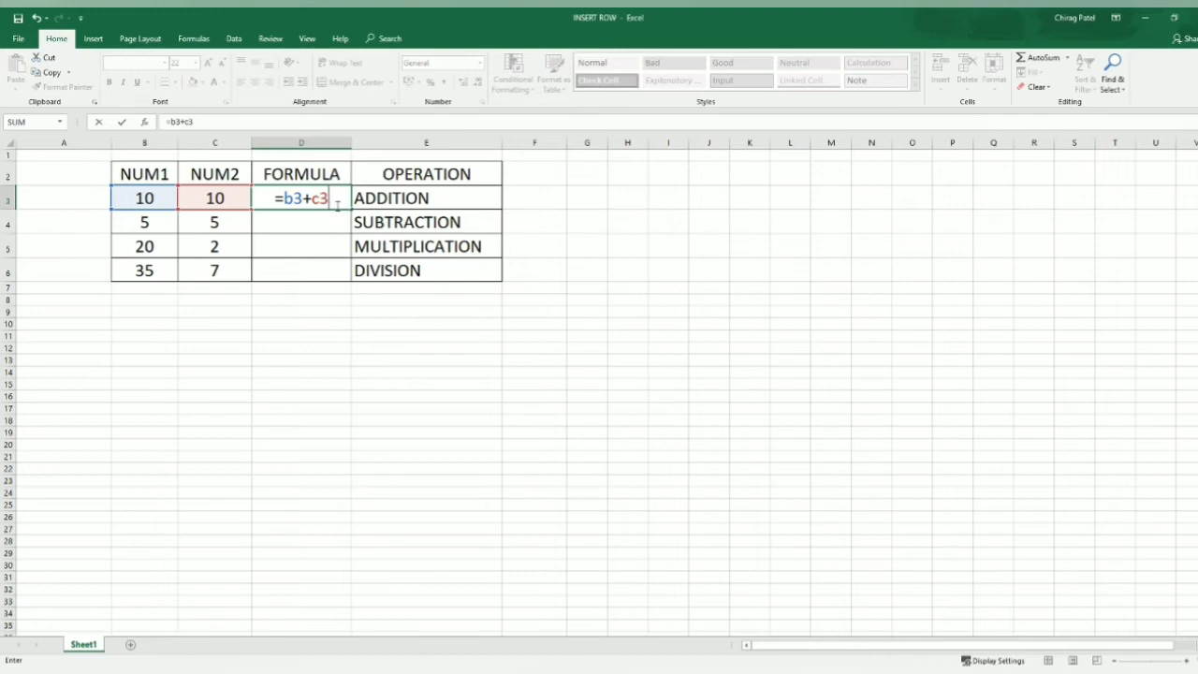
key("Return")
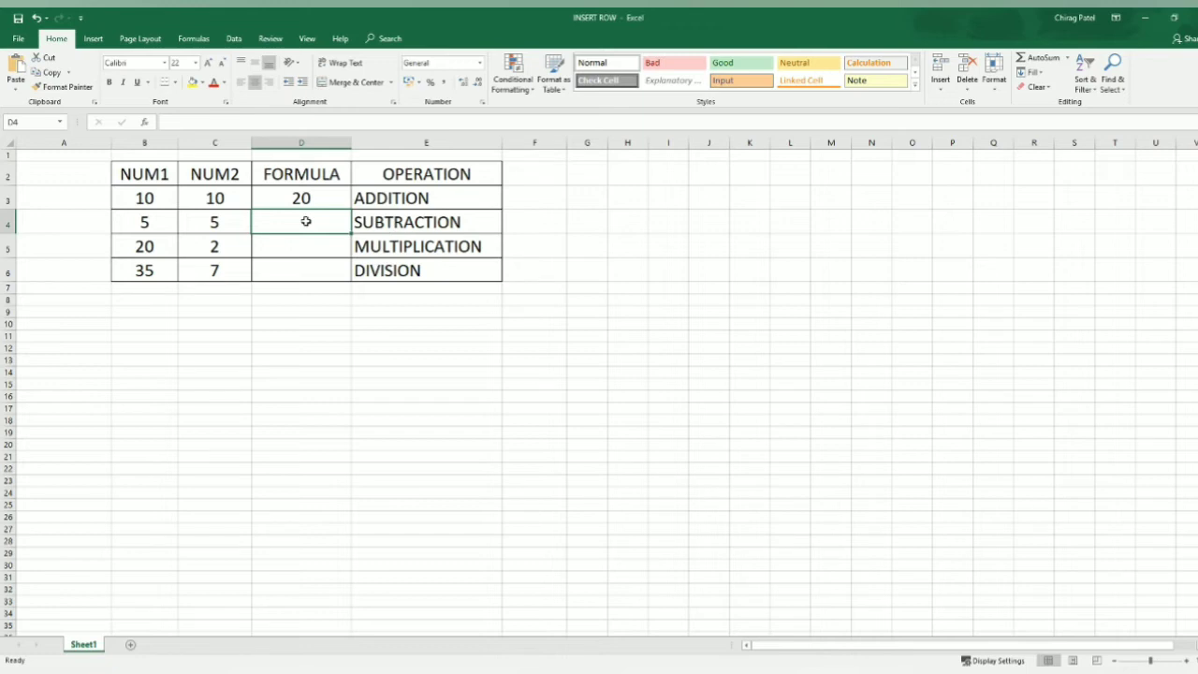
Enter the subtraction formula =B4-C4 in cell D4, picking the NUM1 and NUM2 cells as references
type("=")
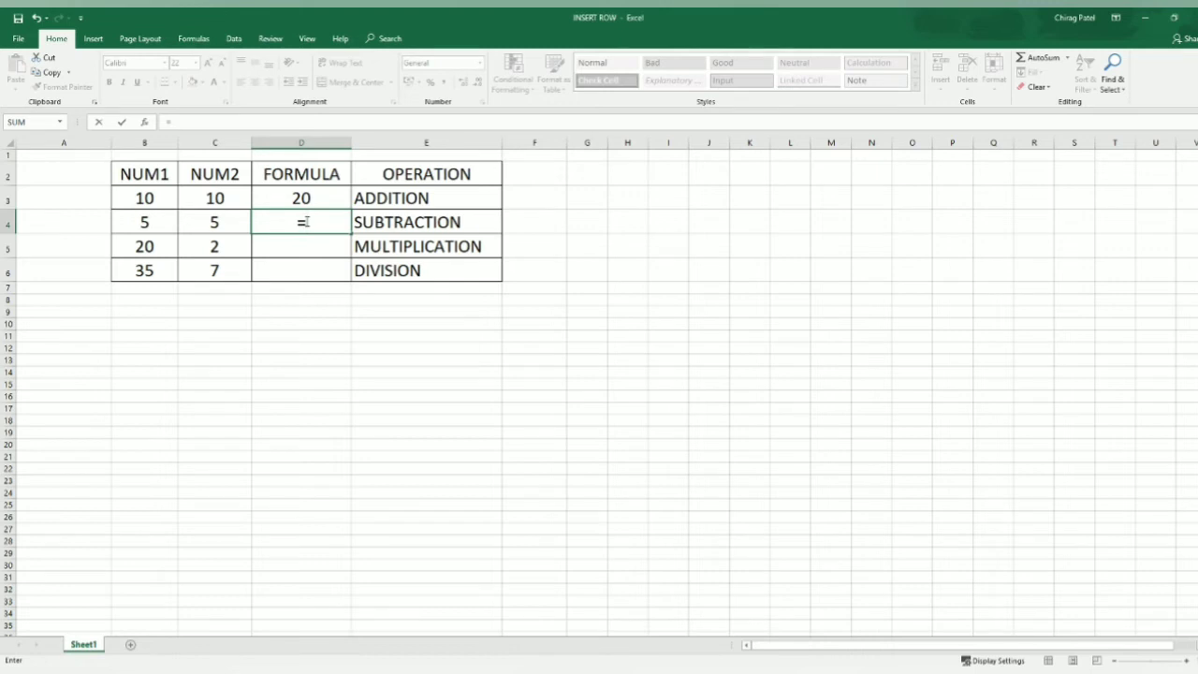
left_click(133, 221)
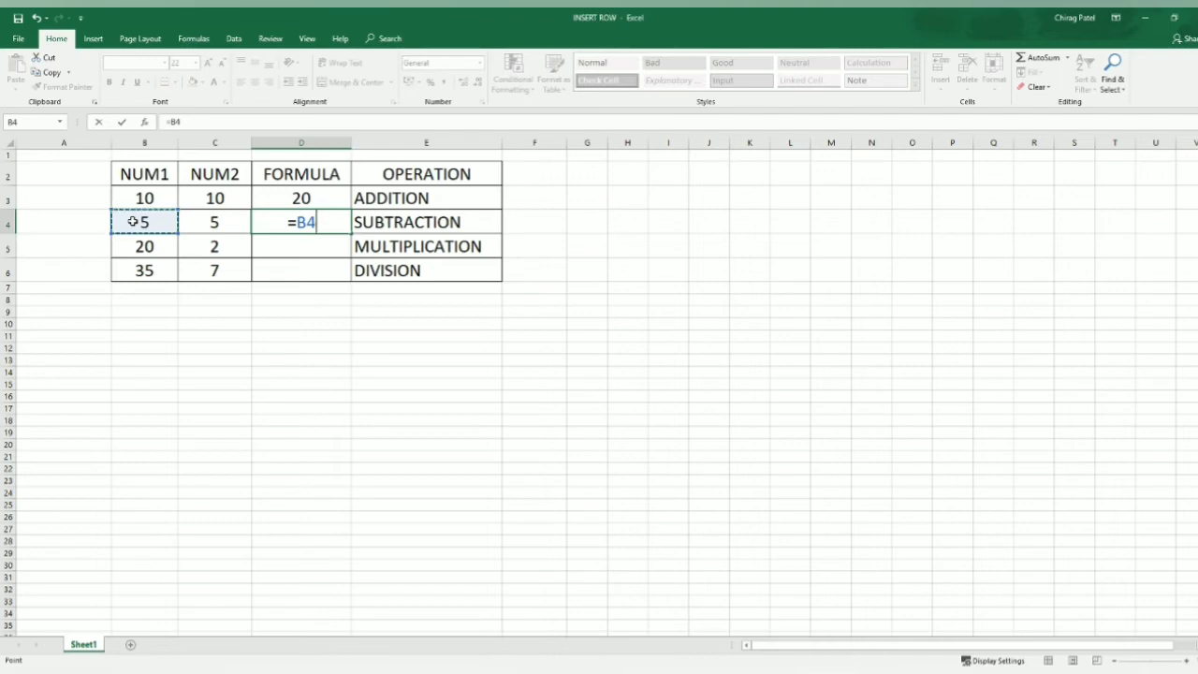
type("-")
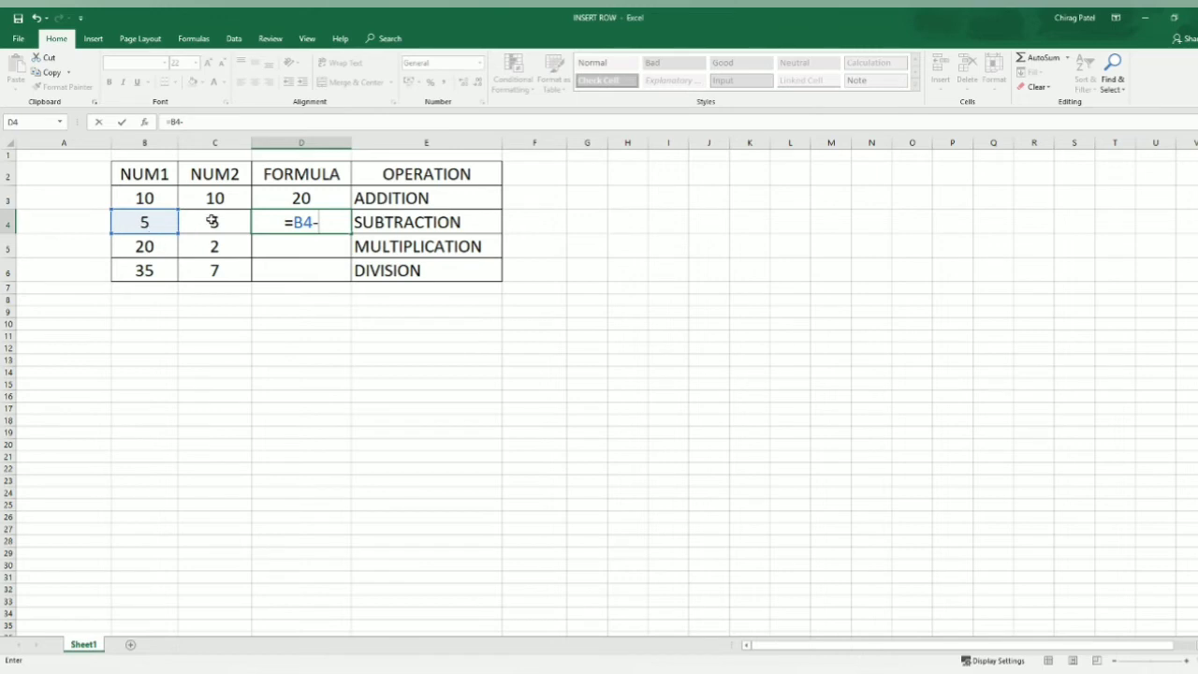
mouse_move(212, 220)
left_mouse_down()
mouse_move(206, 289)
mouse_move(196, 228)
left_mouse_up()
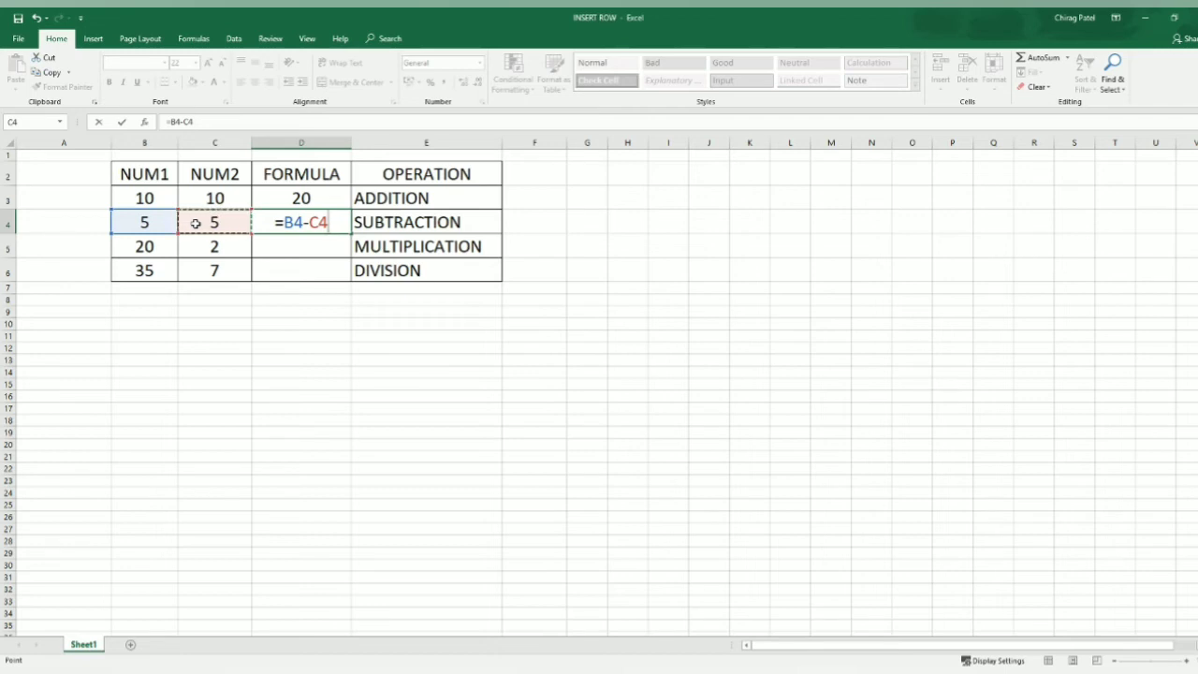
key("Return")
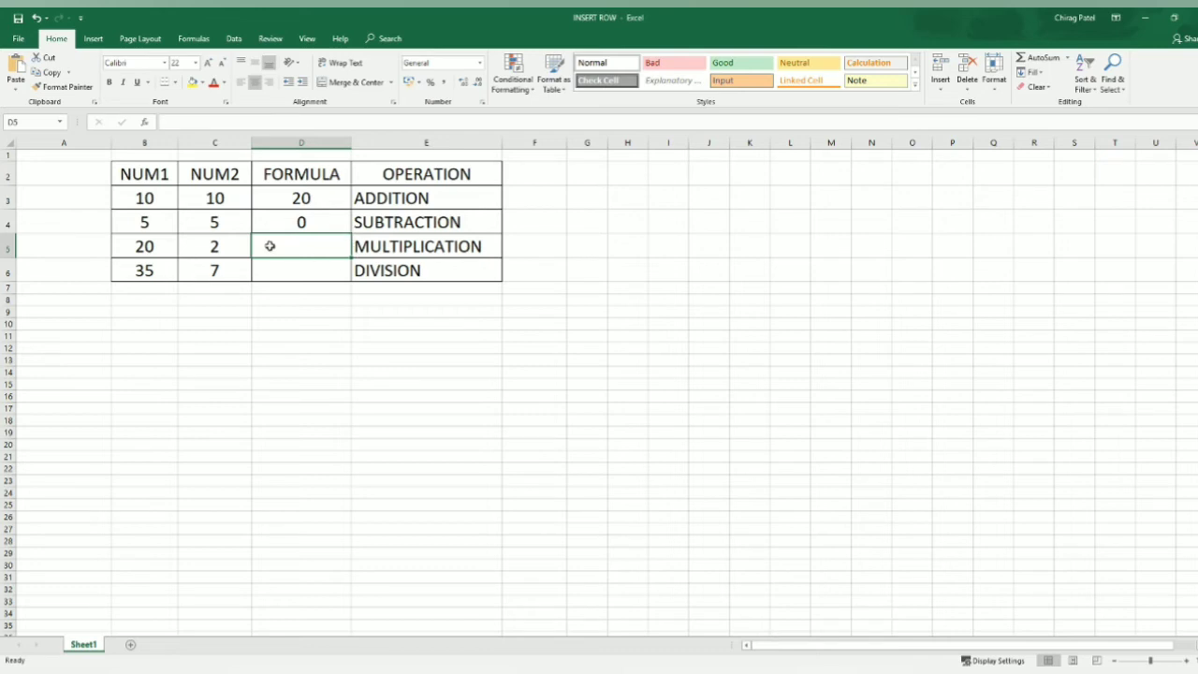
left_click(195, 122)
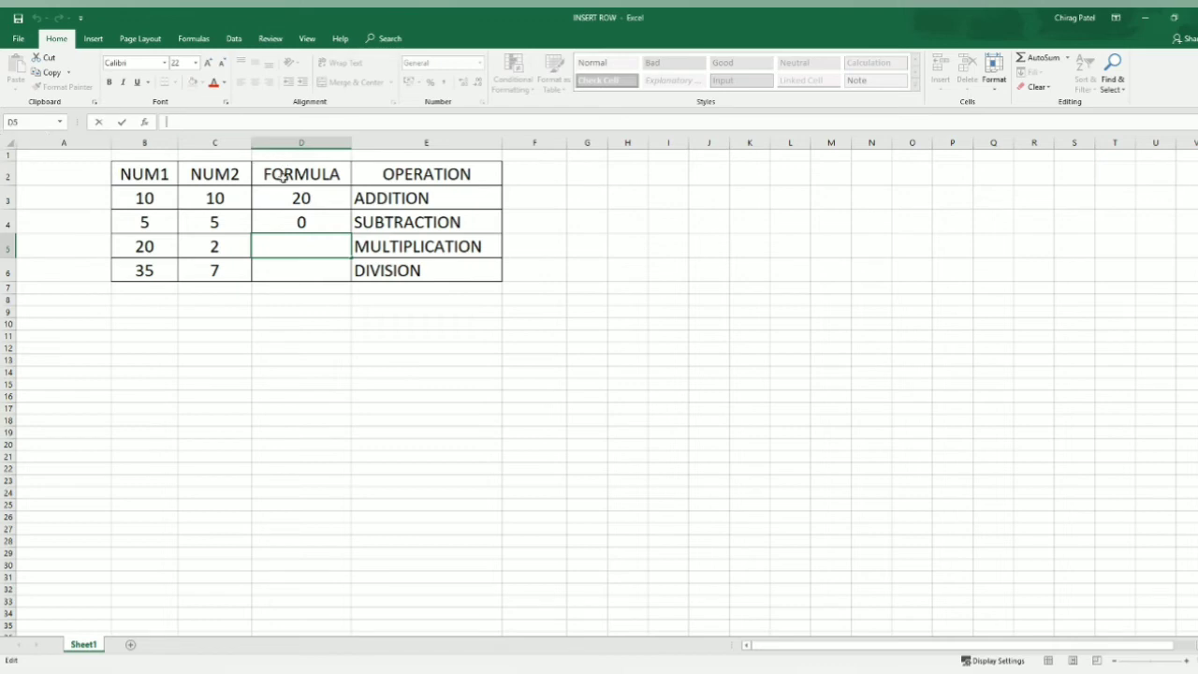
key("Return")
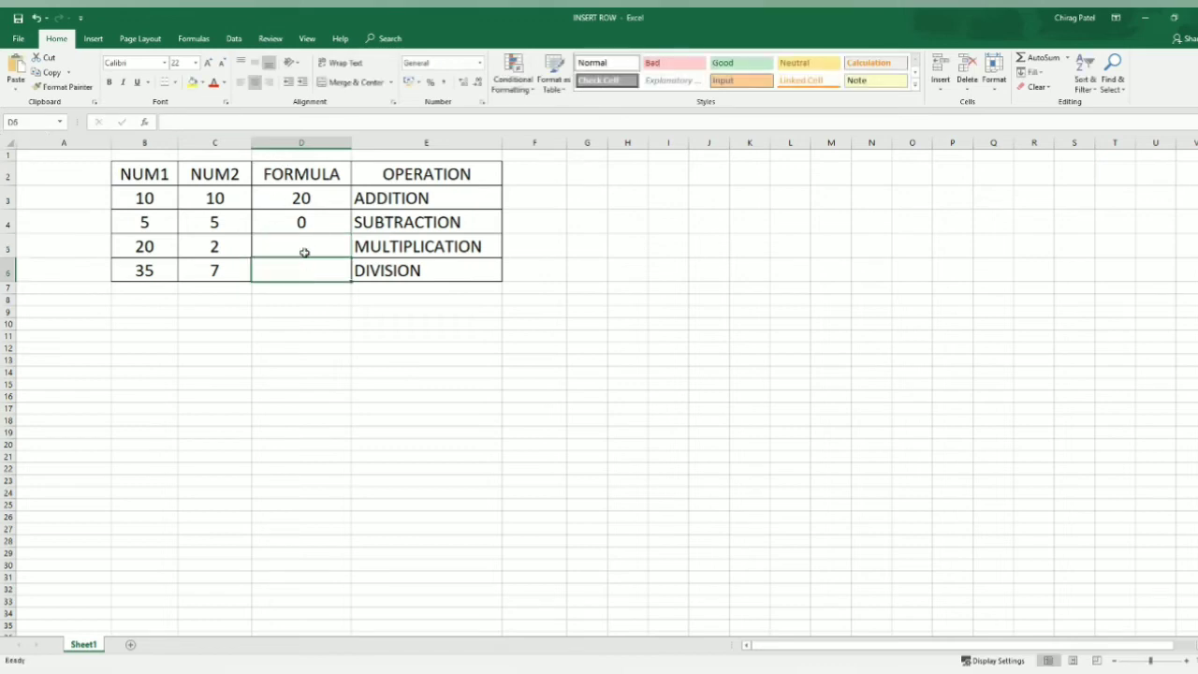
left_click(305, 247)
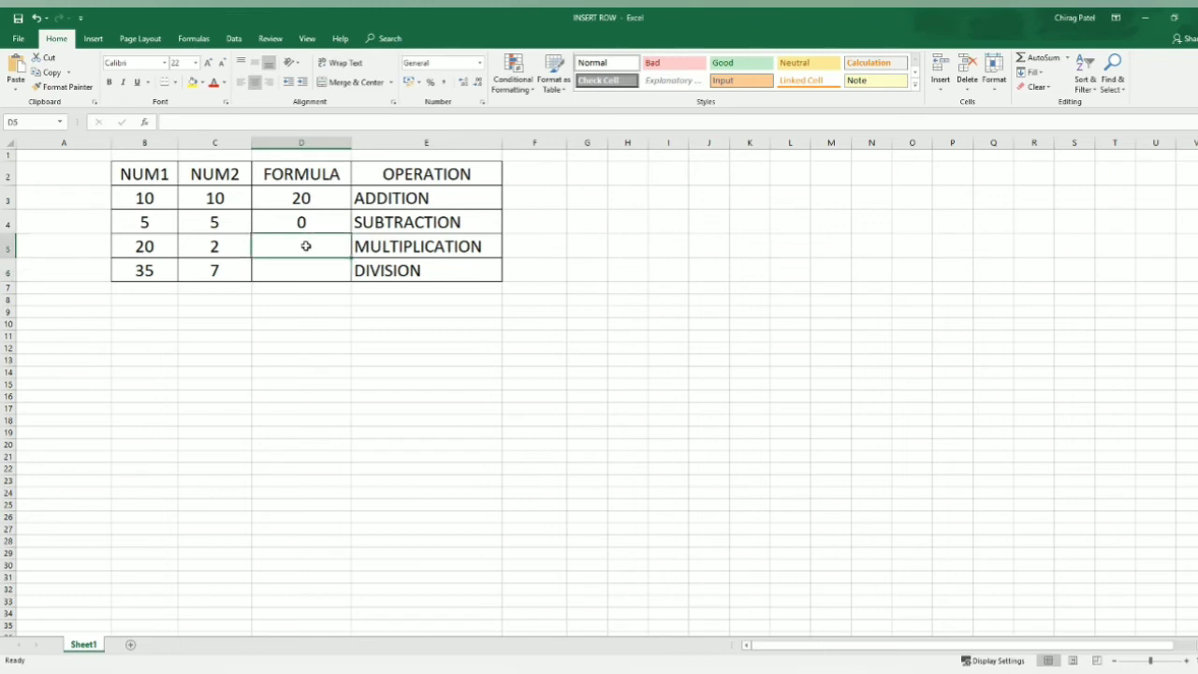
Enter the multiplication formula =b5*c5 for cell D5
left_click(199, 123)
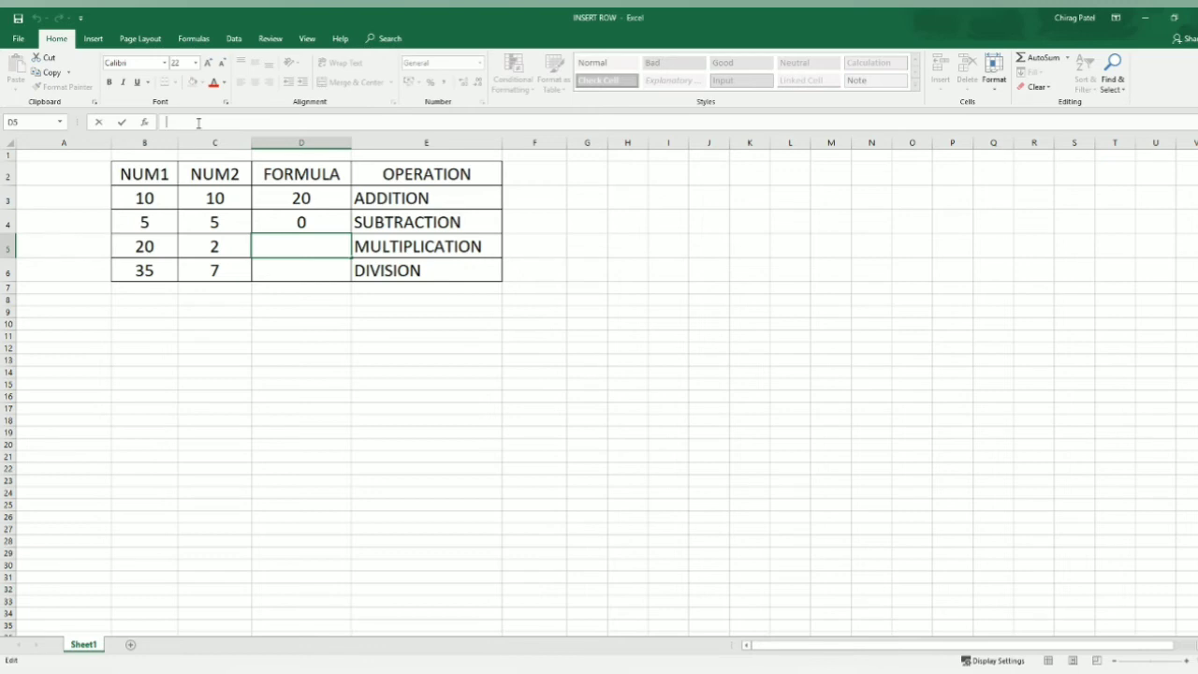
type("=")
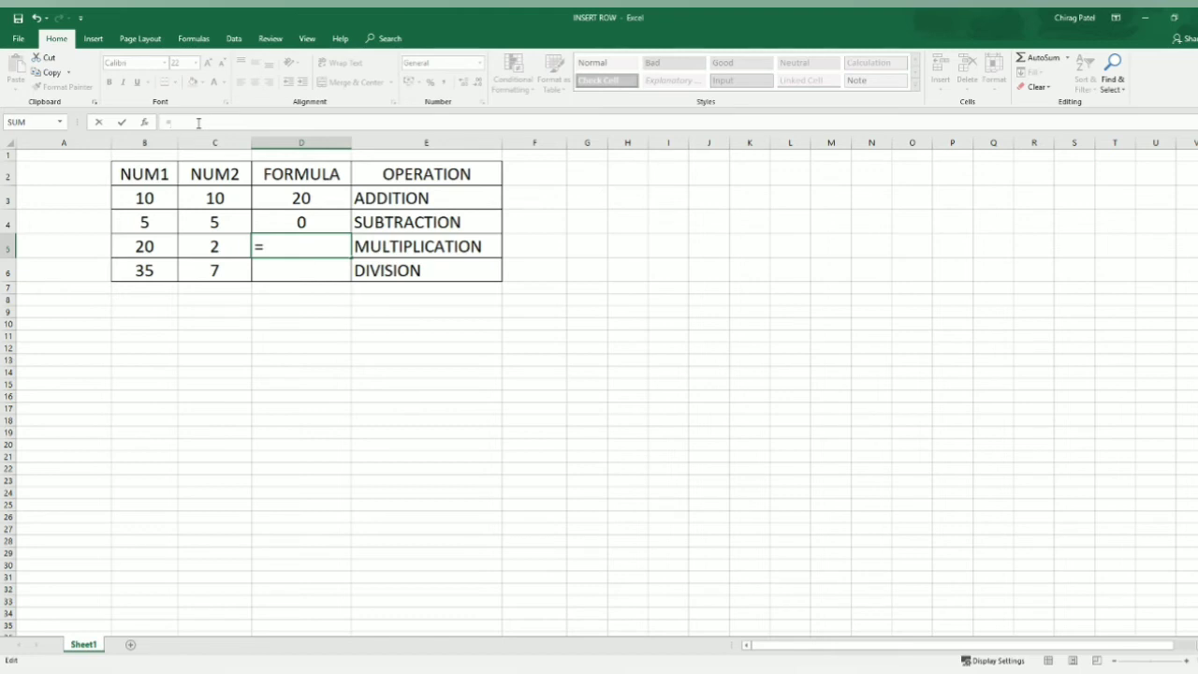
type("b")
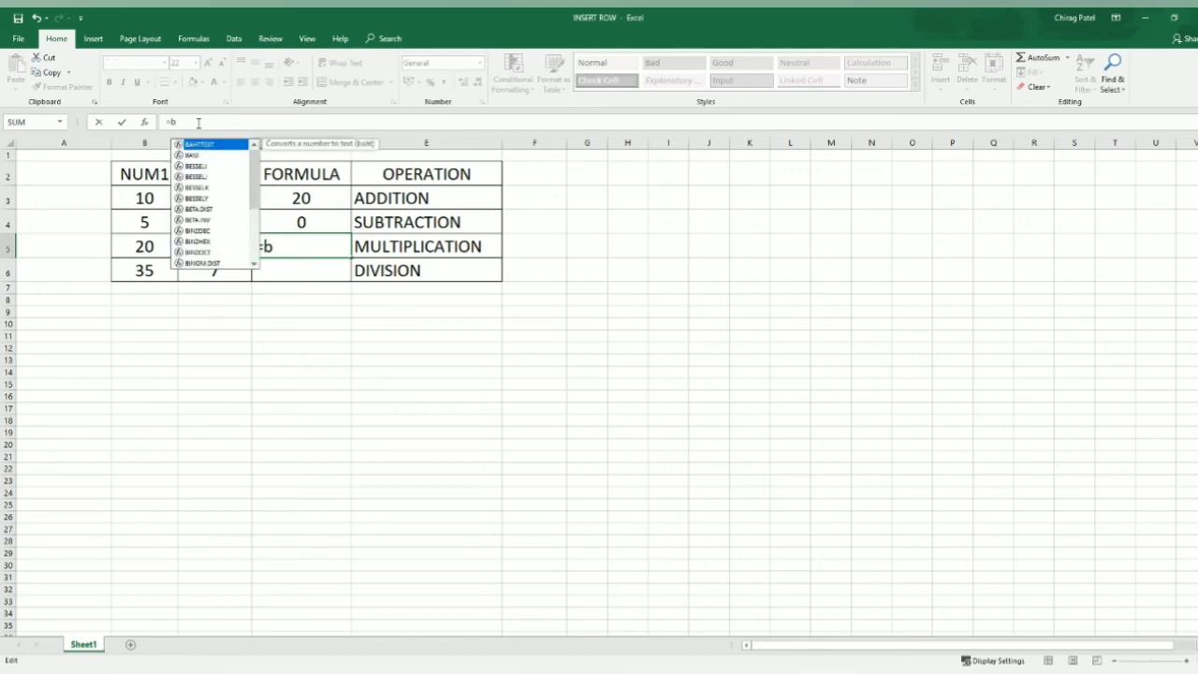
type("5")
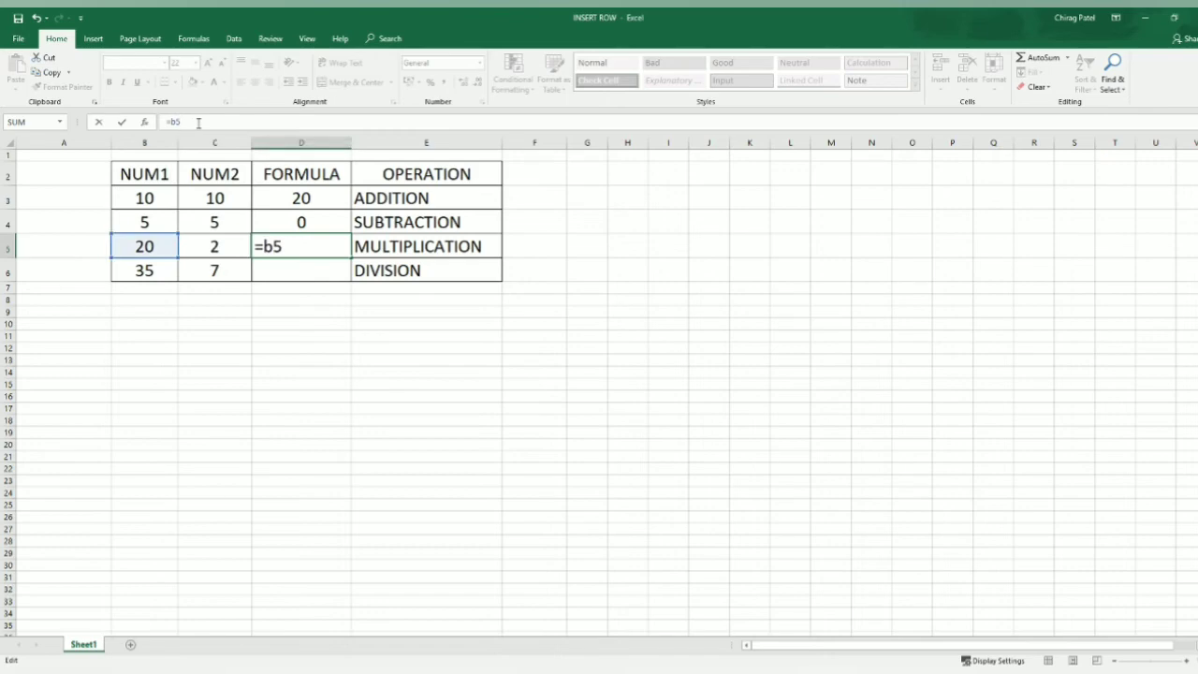
type("*c5")
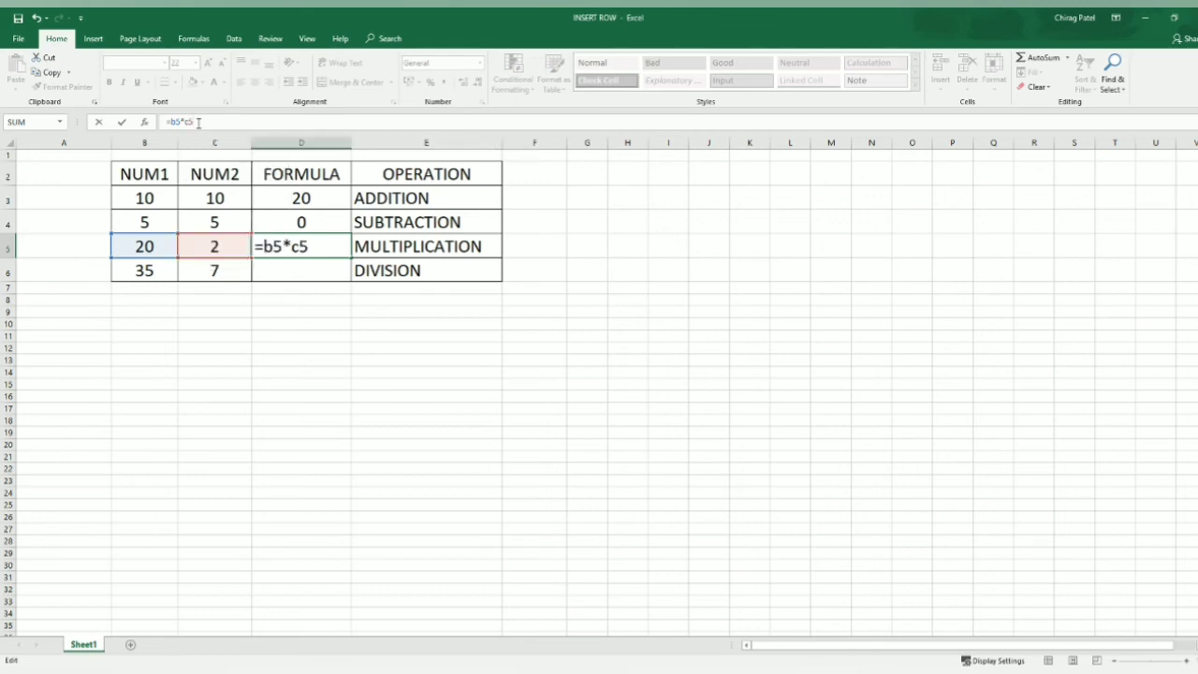
key("Return")
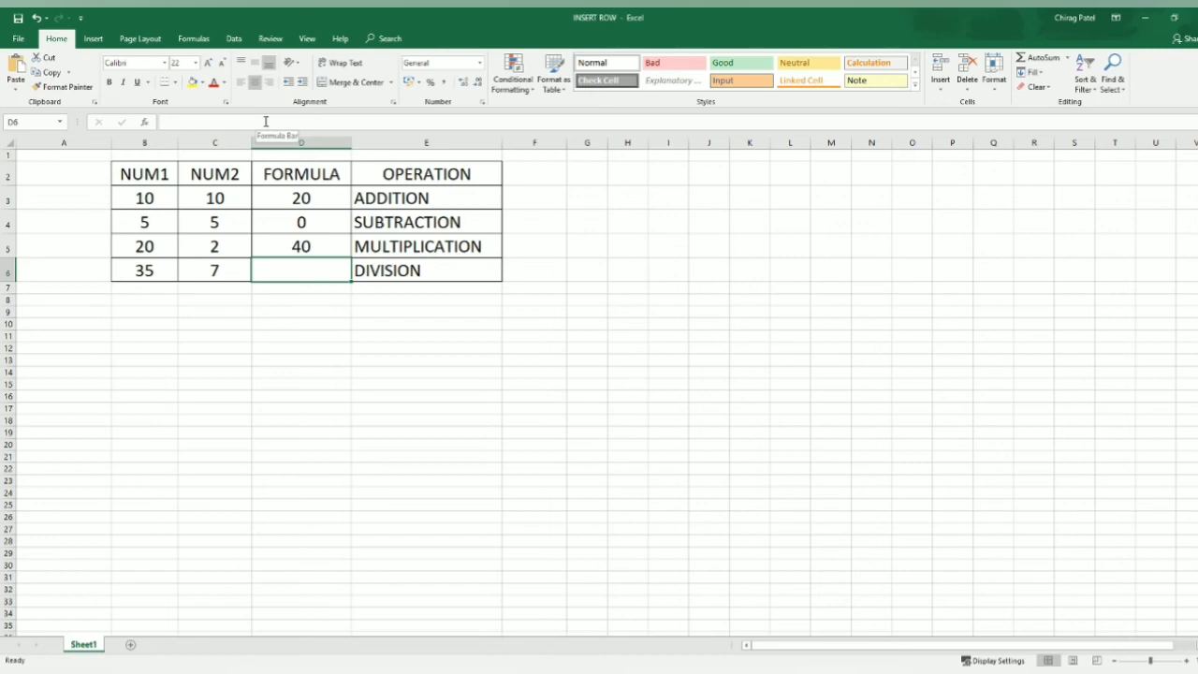
Enter the division formula =B6/C6 in cell D6, picking the NUM1 and NUM2 cells as references
type("=")
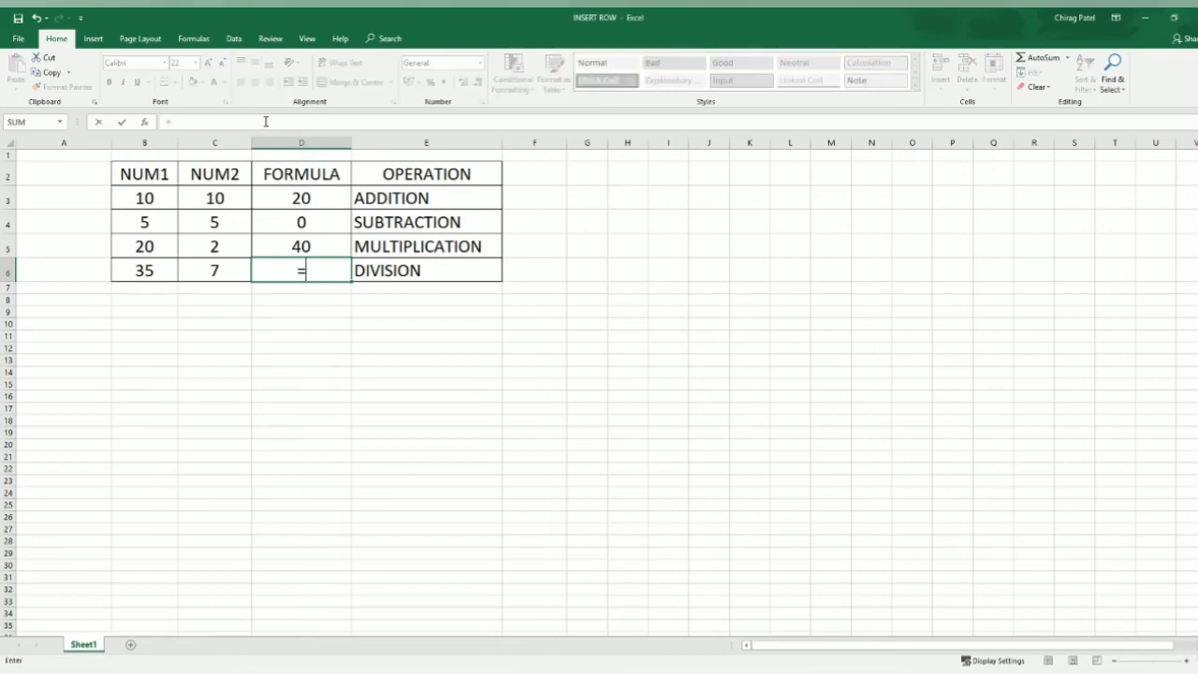
left_click(156, 271)
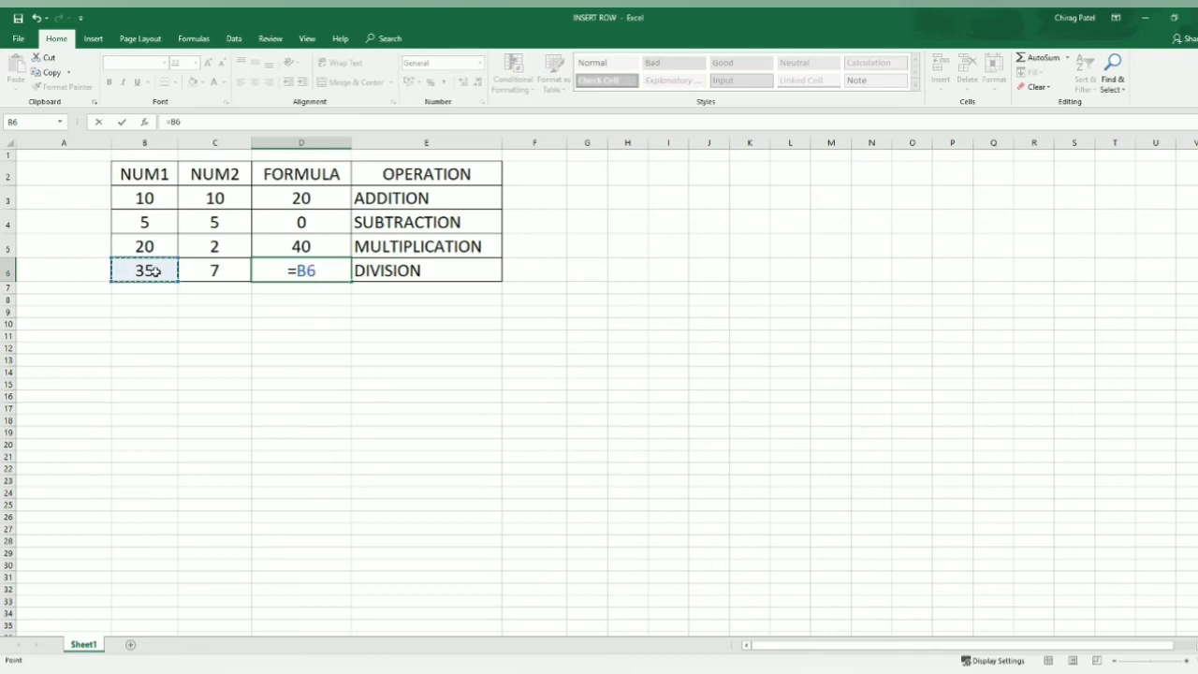
type("/")
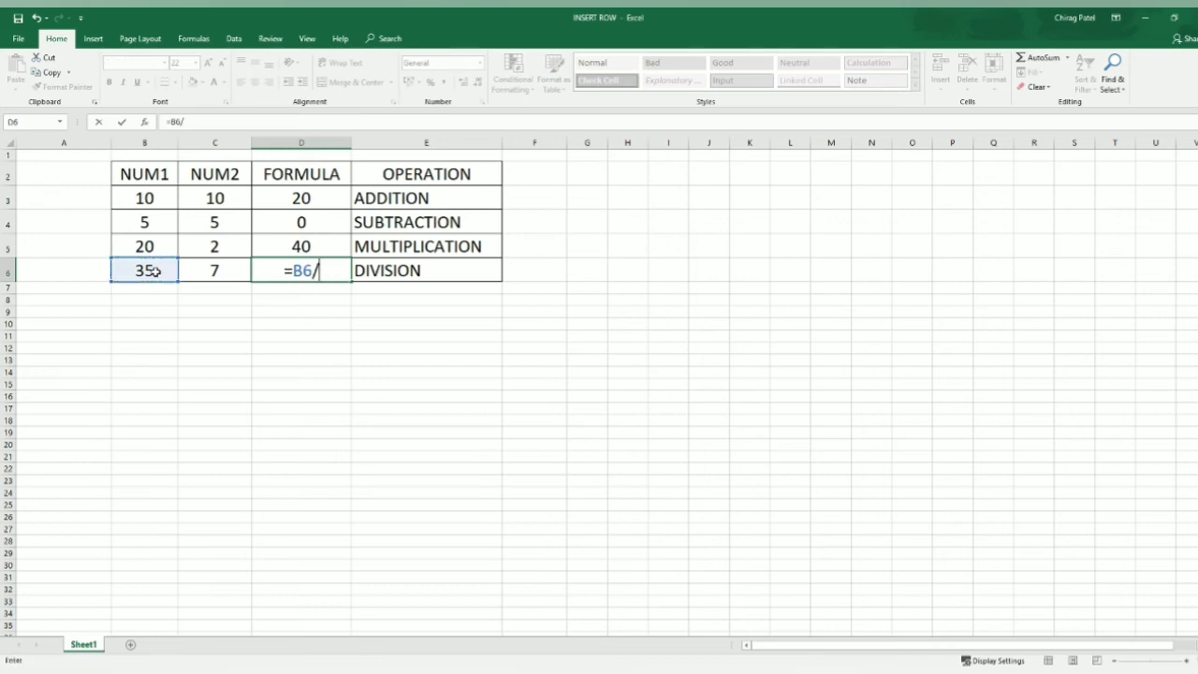
left_click(230, 272)
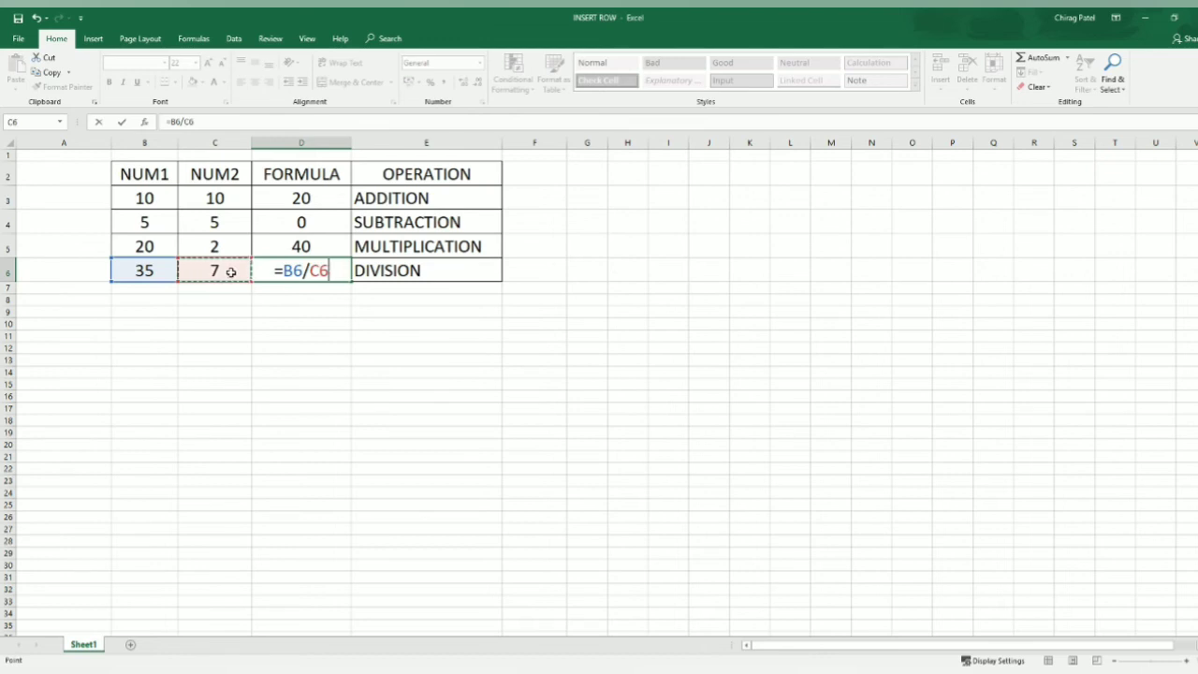
key("Return")
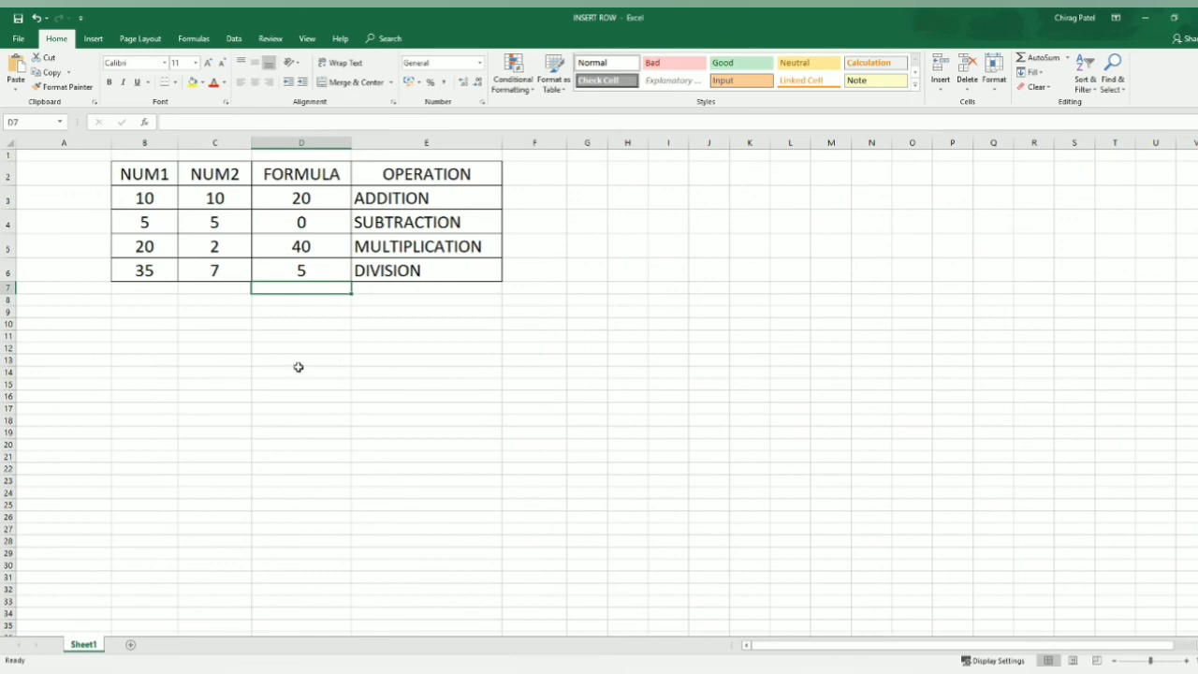
left_click(239, 122)
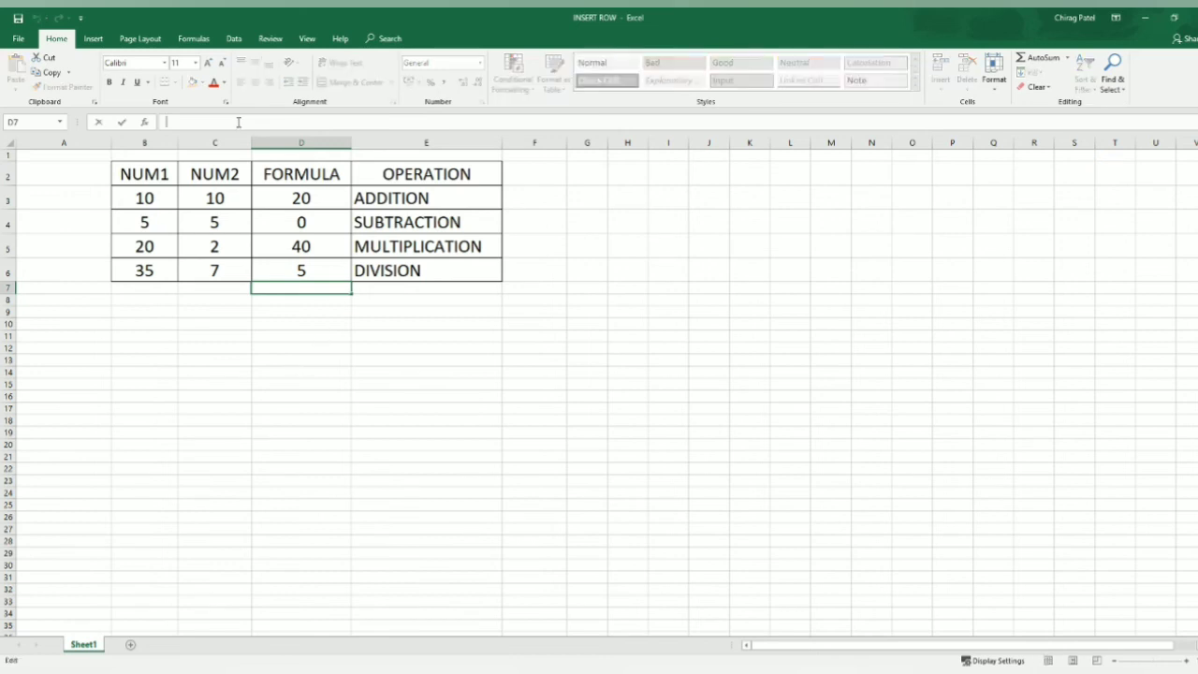
left_click(267, 198)
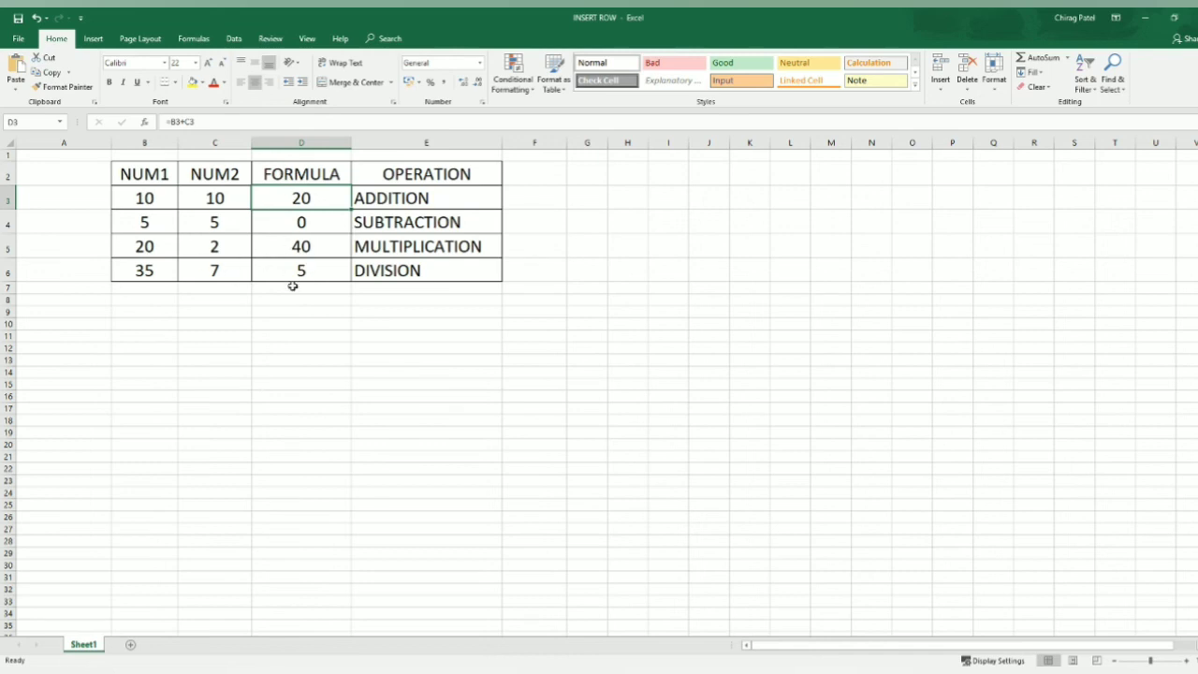
left_click(320, 365)
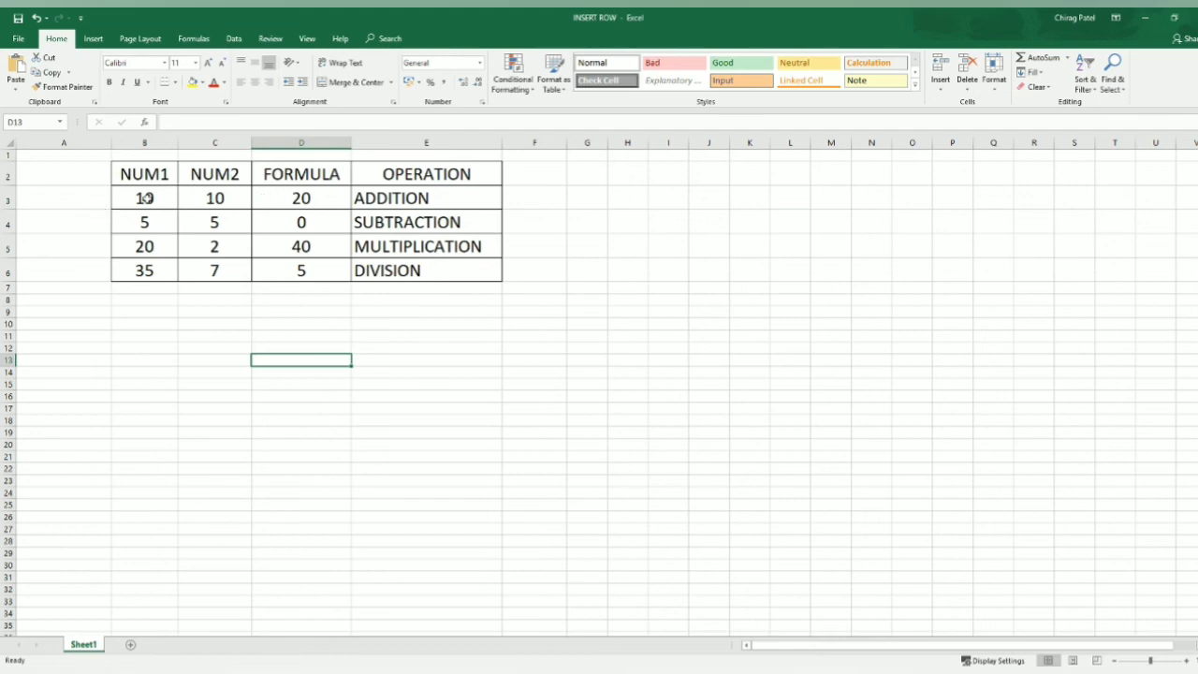
Set the NUM2 value of the ADDITION row in cell C3 to 50
left_click(216, 199)
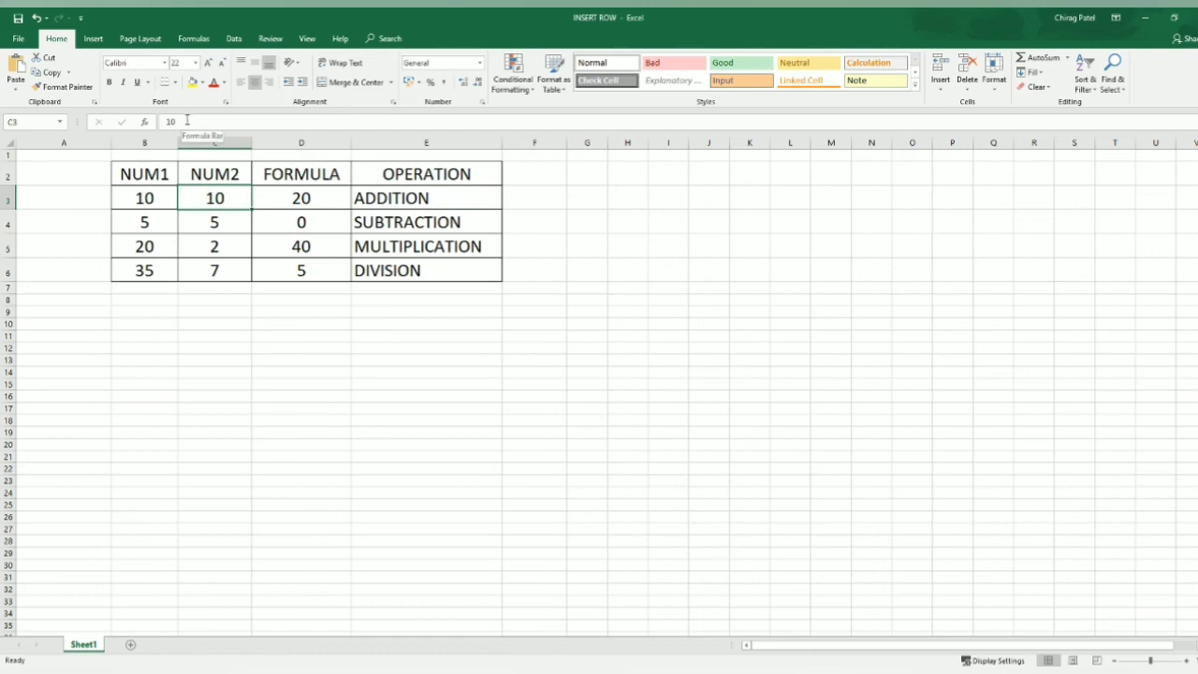
double_click(226, 198)
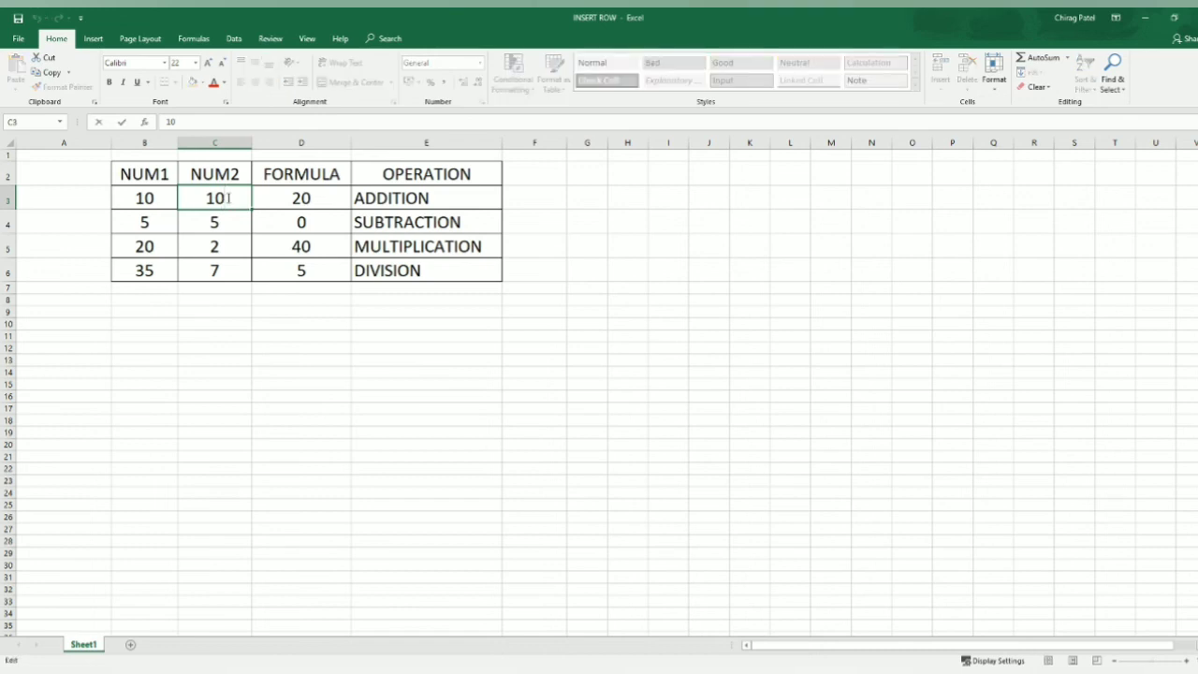
key("BackSpace")
type("50")
key("Return")
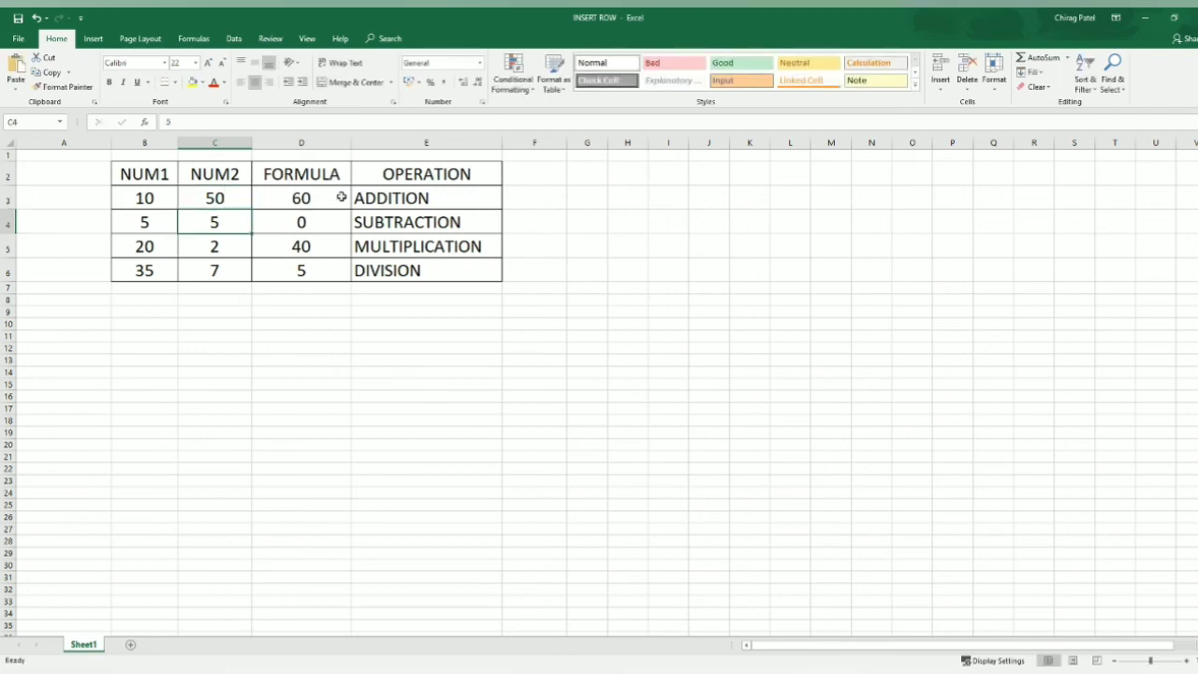
Check the addition formula in D3 and select the FORMULA column results in D3:D6
left_click(339, 199)
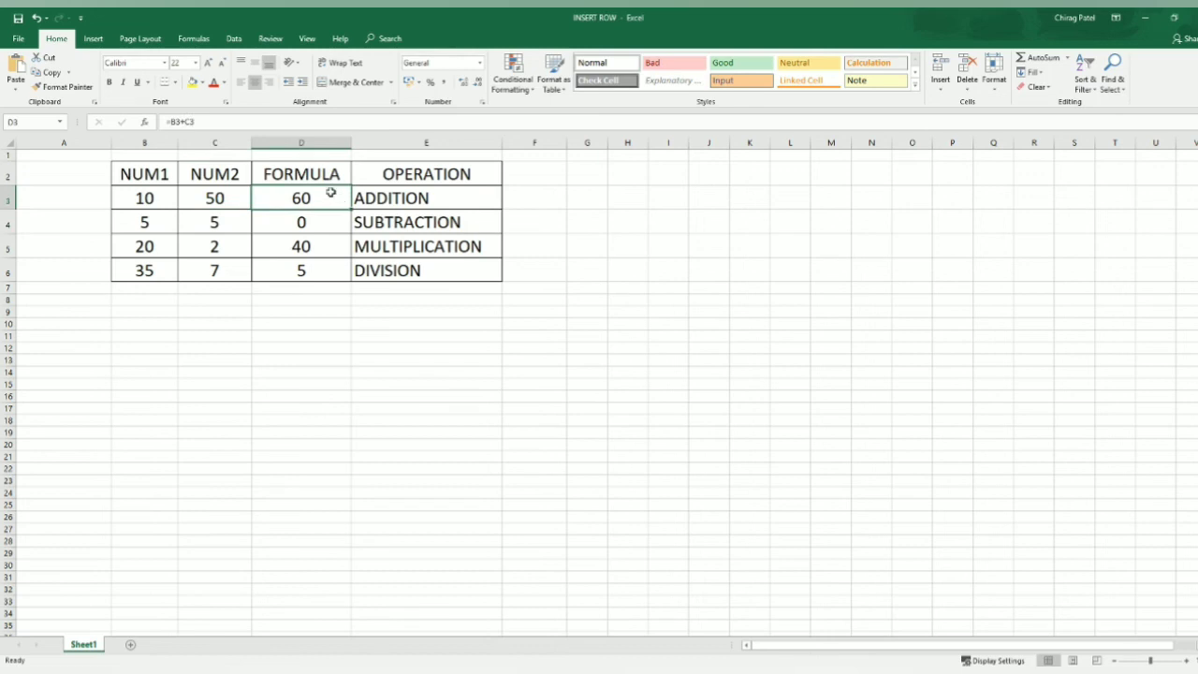
left_click_drag(324, 195, 319, 295)
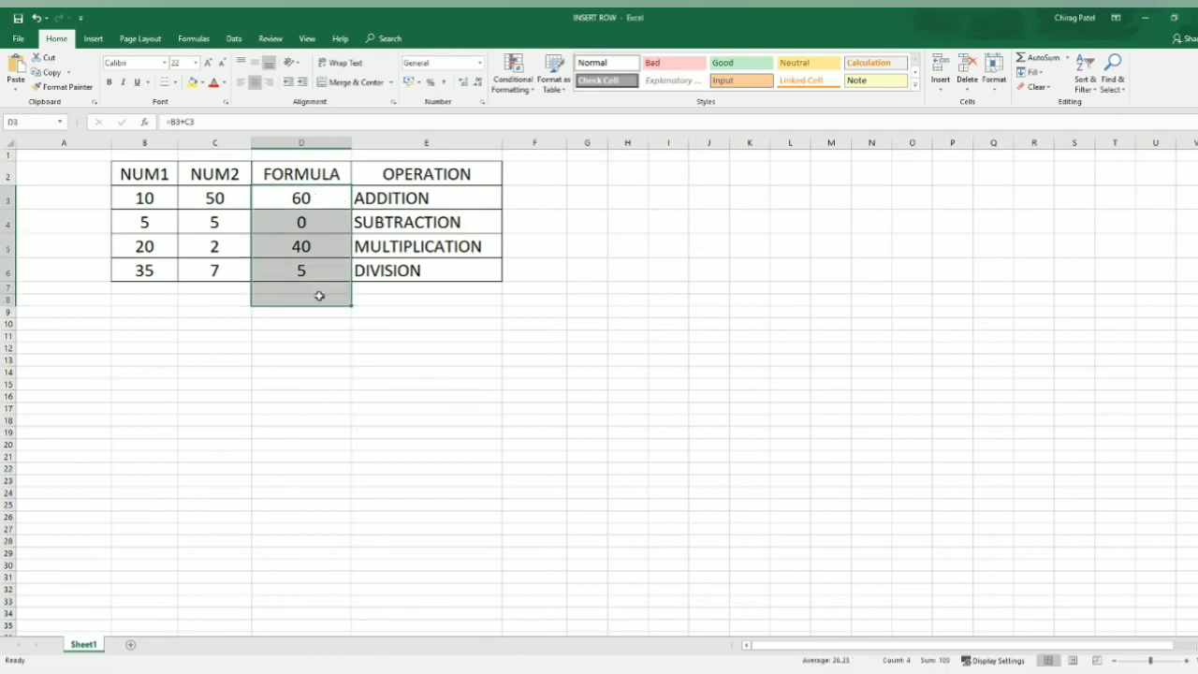
left_click(396, 341)
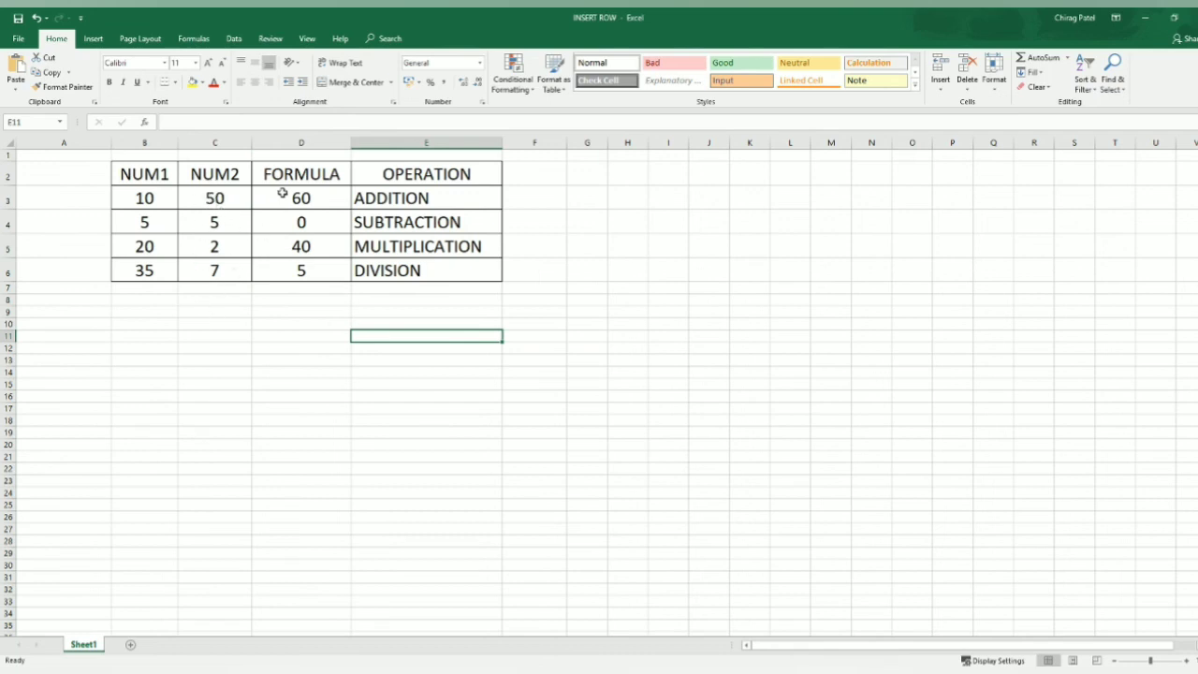
left_click_drag(280, 197, 277, 260)
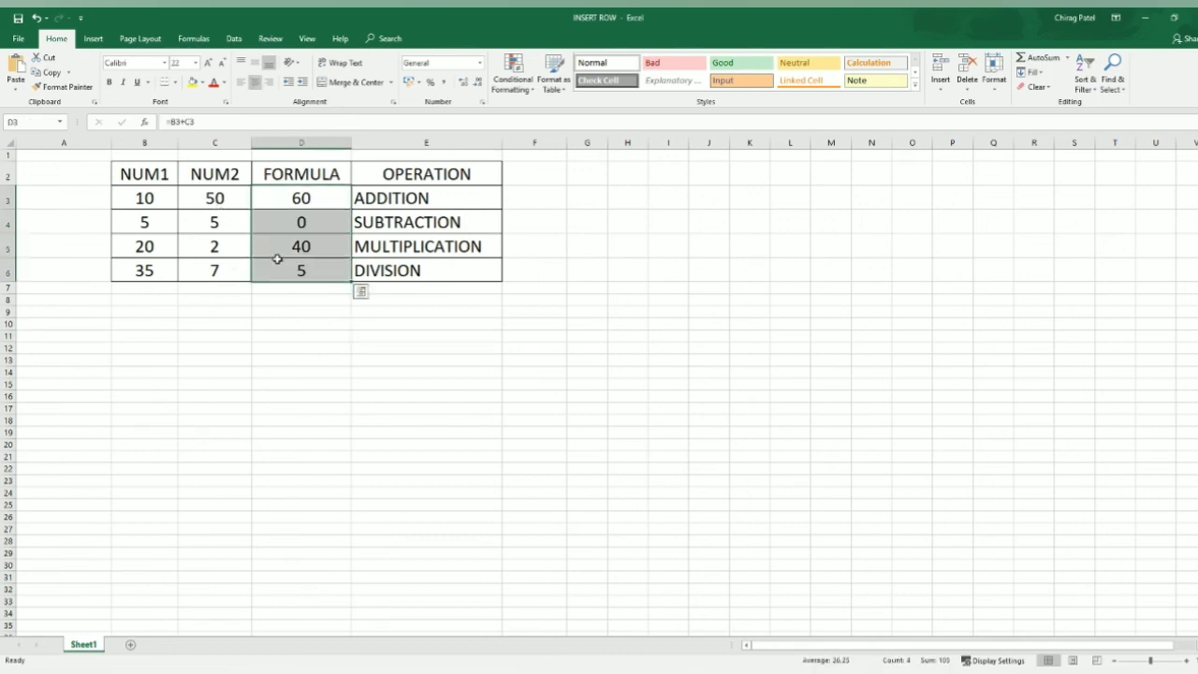